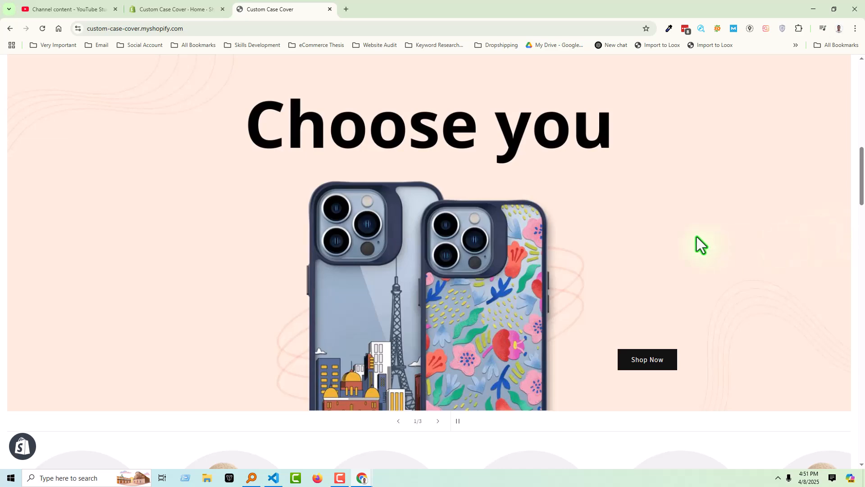
Open the Leather case product page from Trending Products and examine the area around its buy buttons
scroll(697, 237, "down", 15)
scroll(417, 261, "down", 2)
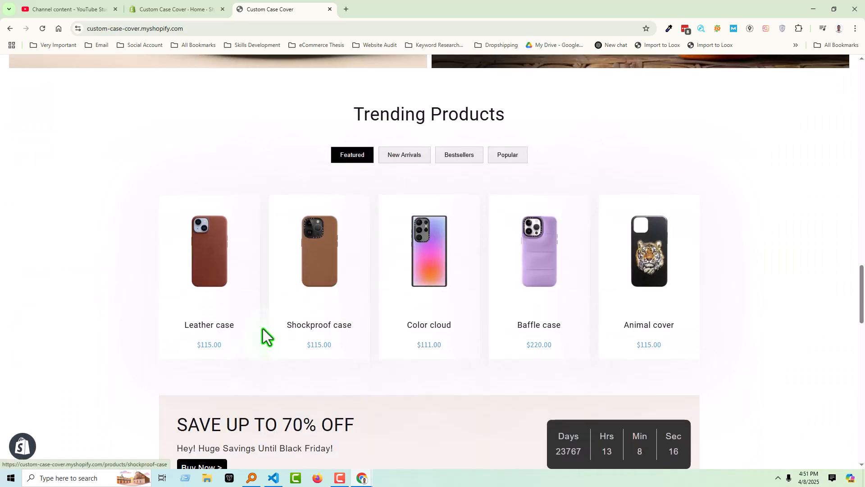
left_click(216, 324)
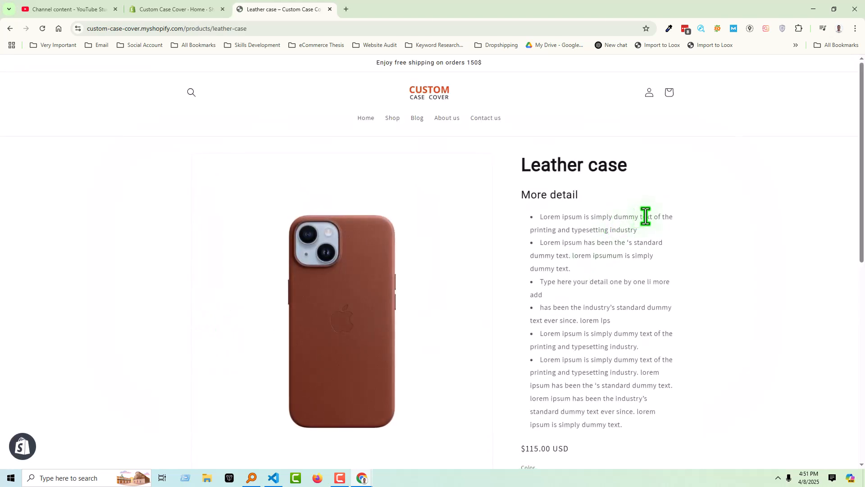
scroll(725, 231, "down", 6)
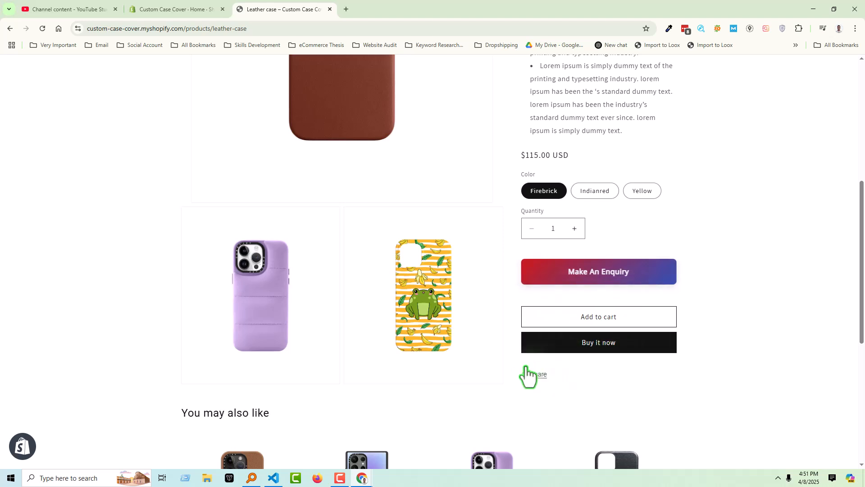
key("Print")
left_click_drag(522, 356, 680, 372)
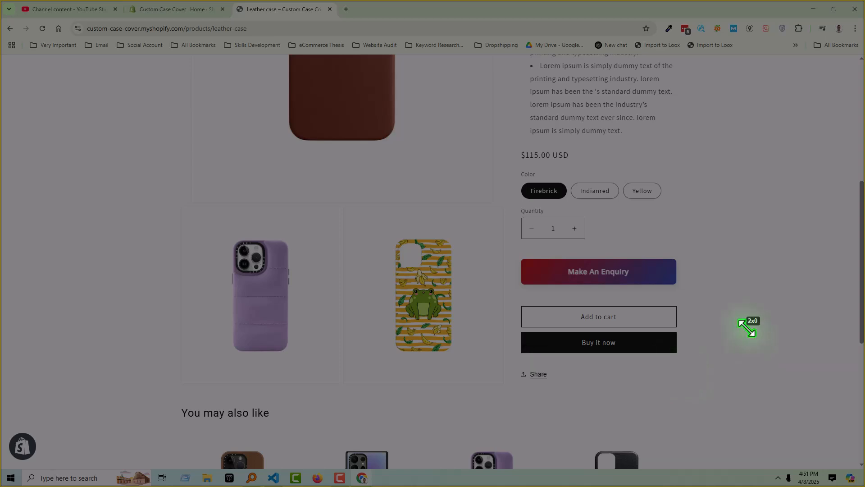
key("Escape")
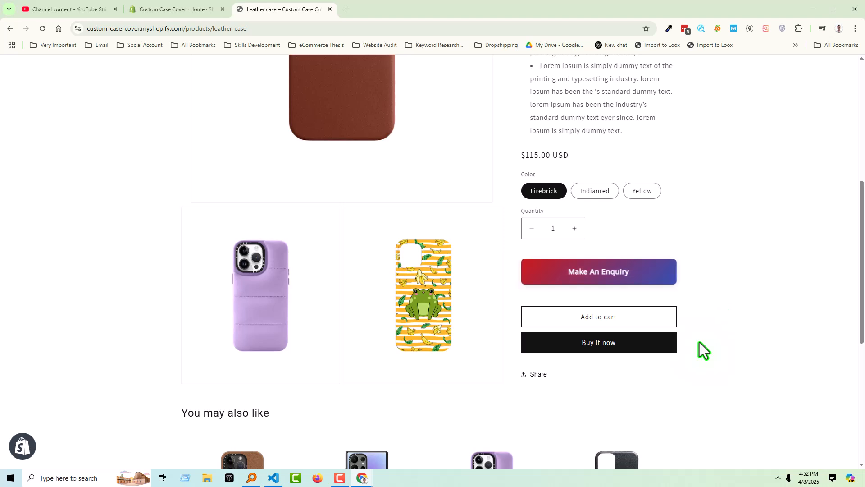
Open the Make An Enquiry contact form on the product page, inspect its fields and close it again
scroll(561, 295, "up", 1)
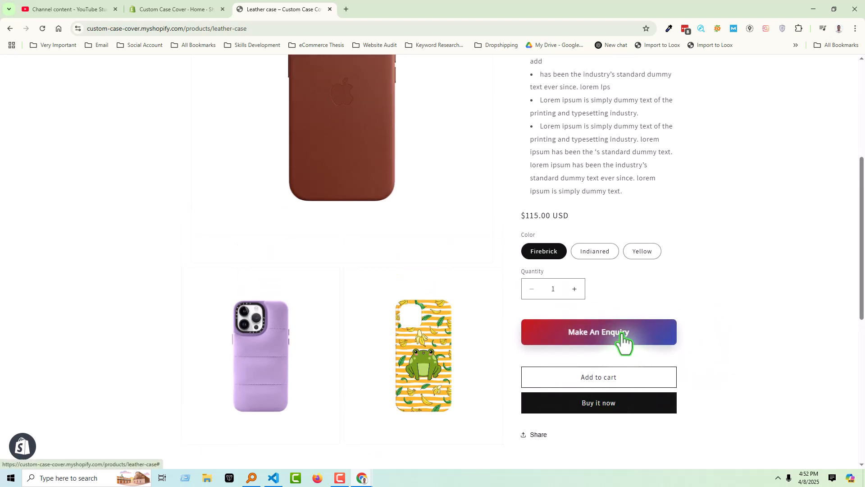
left_click(624, 333)
scroll(719, 348, "down", 3)
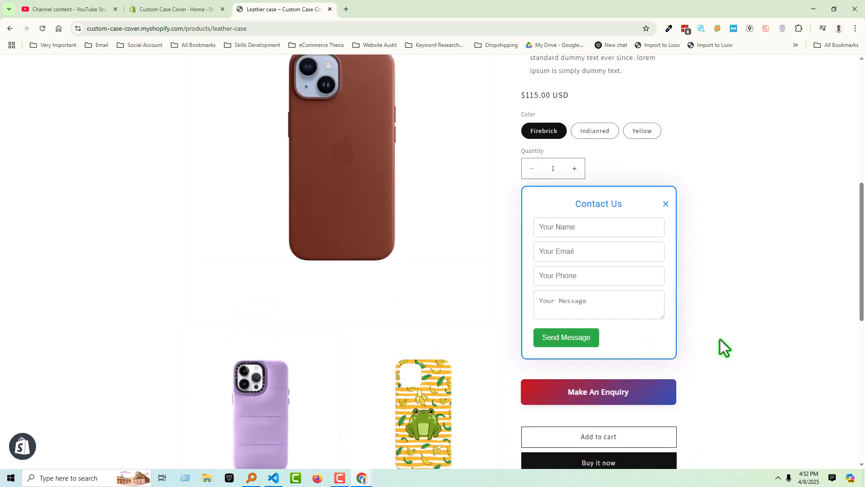
left_click(665, 203)
scroll(583, 271, "up", 3)
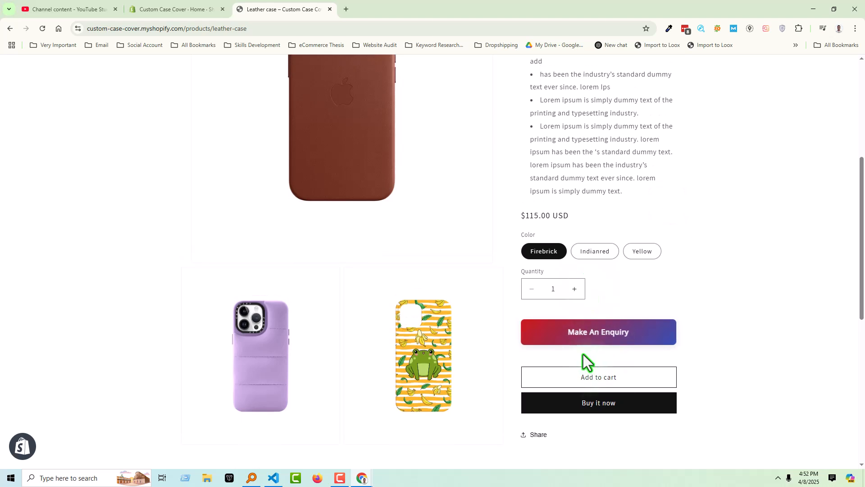
left_click(664, 343)
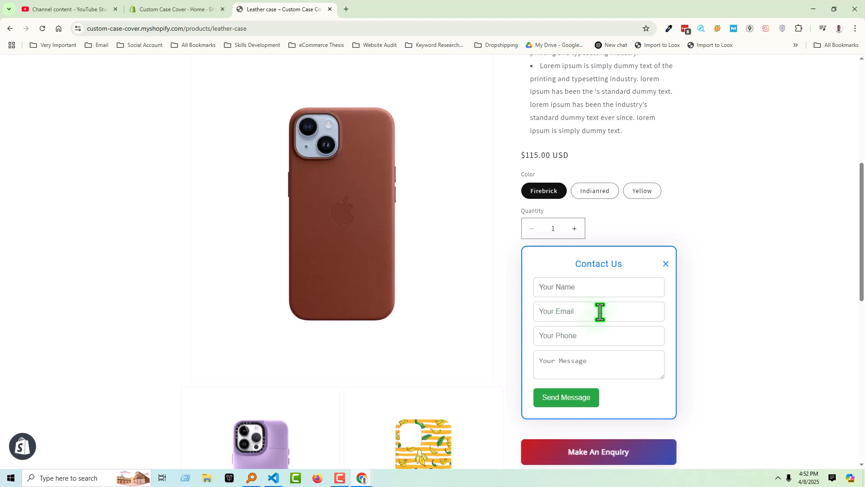
left_click(666, 265)
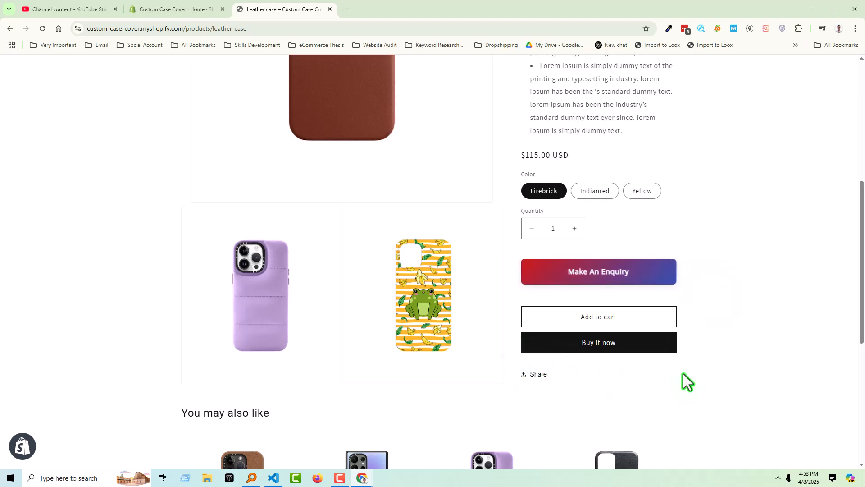
scroll(660, 363, "up", 1)
scroll(489, 212, "up", 1)
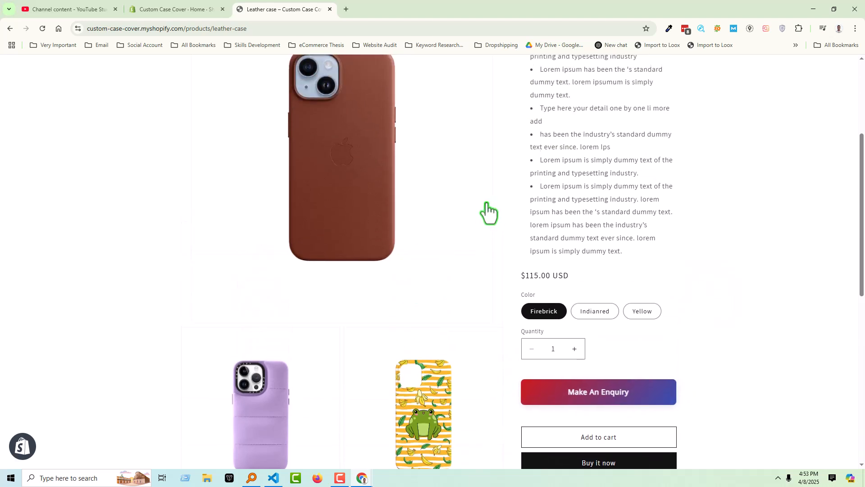
Open the current Dawn theme of the Custom Case Cover store in the Shopify theme editor
left_click(182, 10)
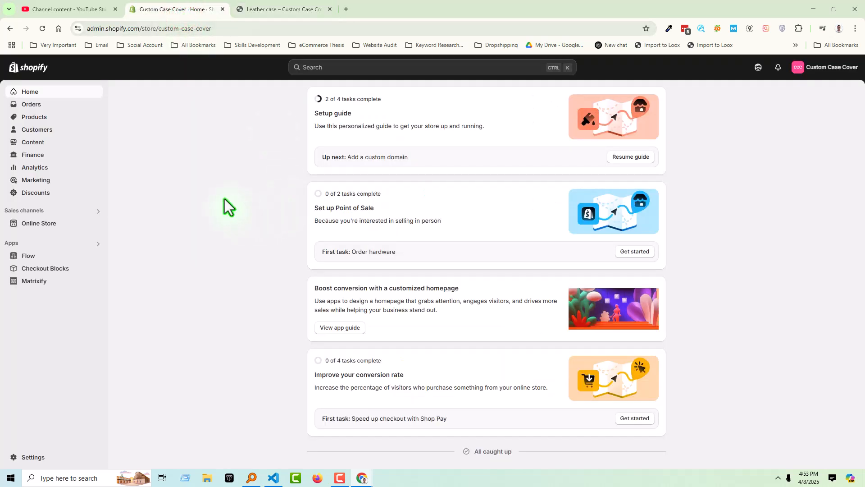
left_click(29, 222)
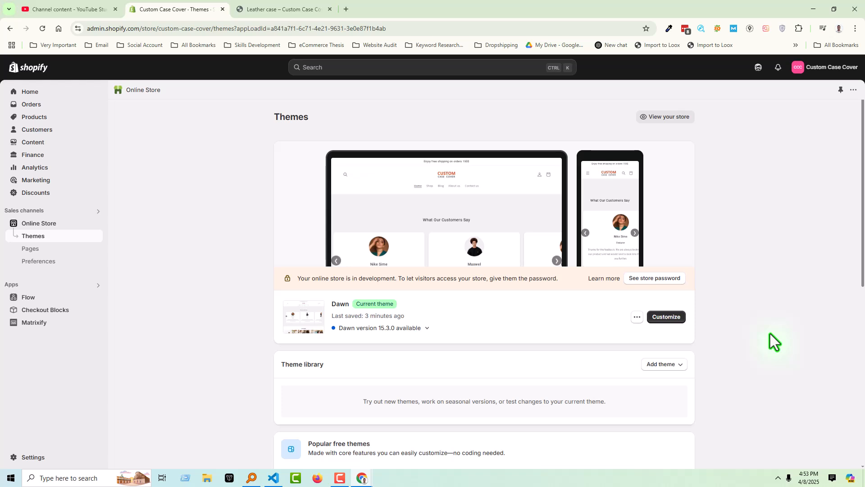
left_click(789, 315)
left_click(674, 317)
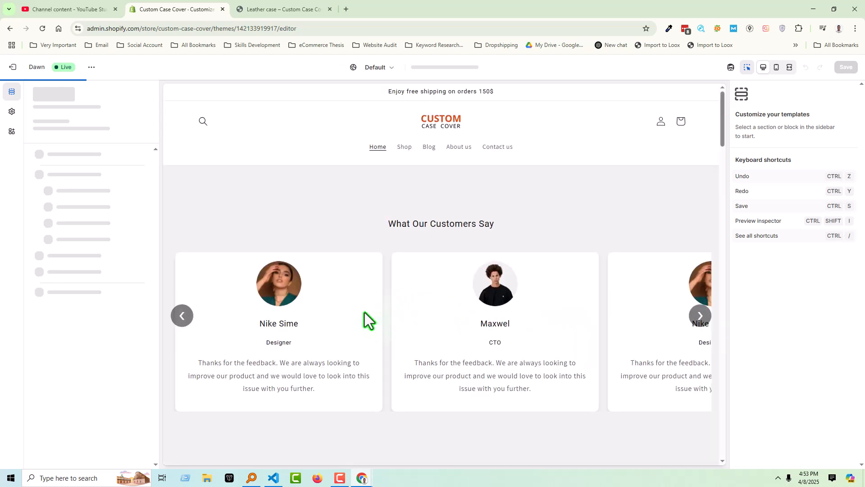
Open the Leather case product from the home page preview to load the Default product template
scroll(389, 257, "down", 12)
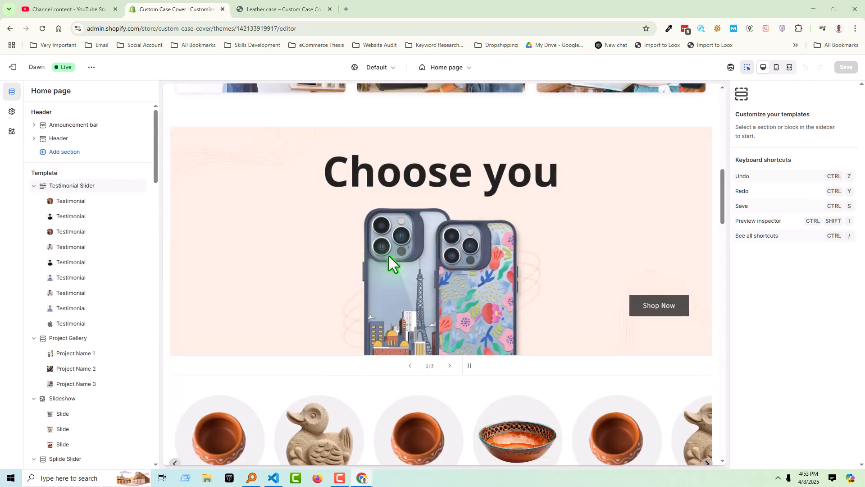
scroll(336, 256, "down", 13)
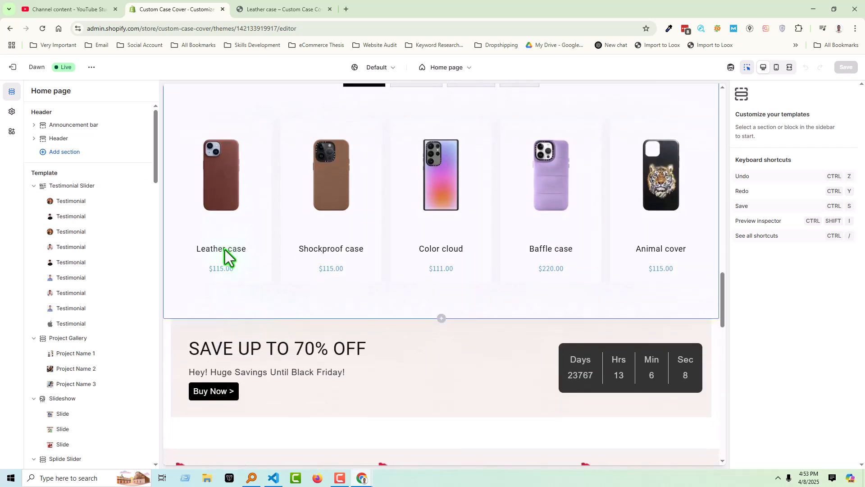
left_click(226, 179)
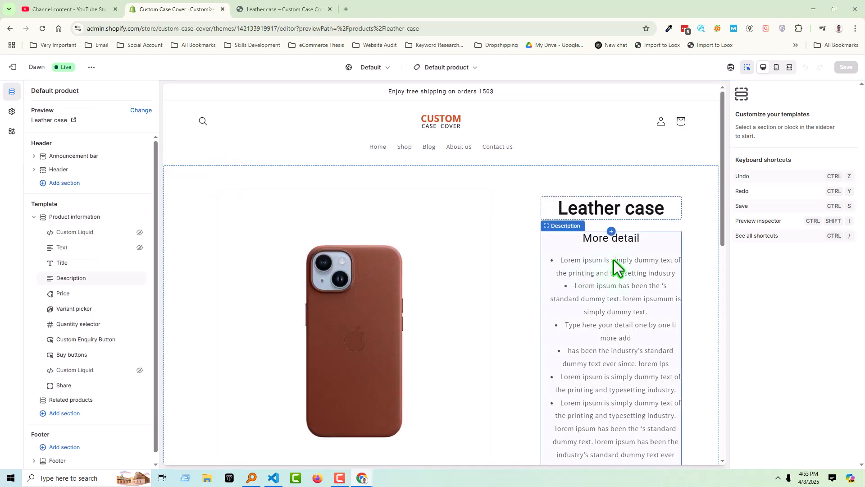
Add a Custom Liquid block below the Share block in the Product information section
scroll(613, 270, "down", 7)
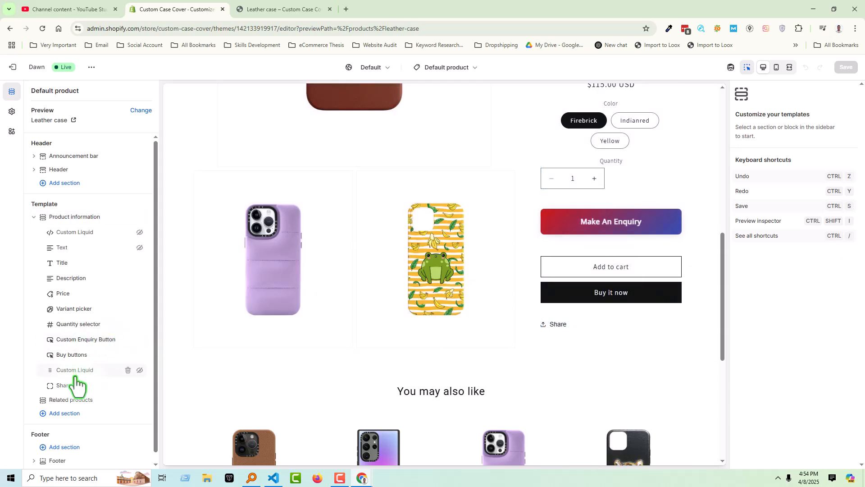
left_click(94, 393)
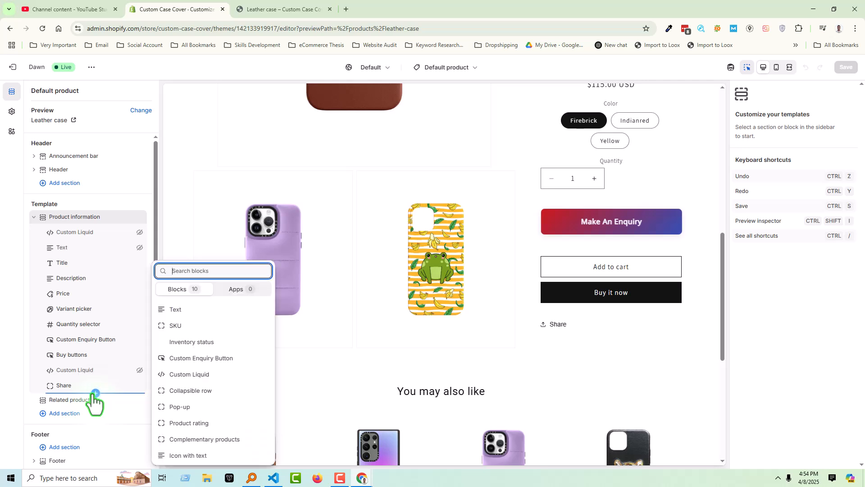
left_click(196, 377)
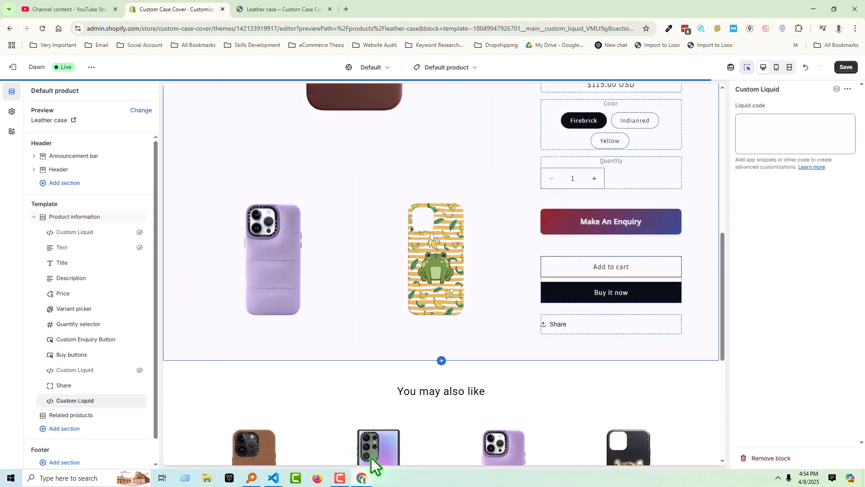
Switch to VS Code, copy the whole payment icon code from the Untitled-4 file and return to the block's empty Liquid code
left_click(272, 479)
key("ctrl+a")
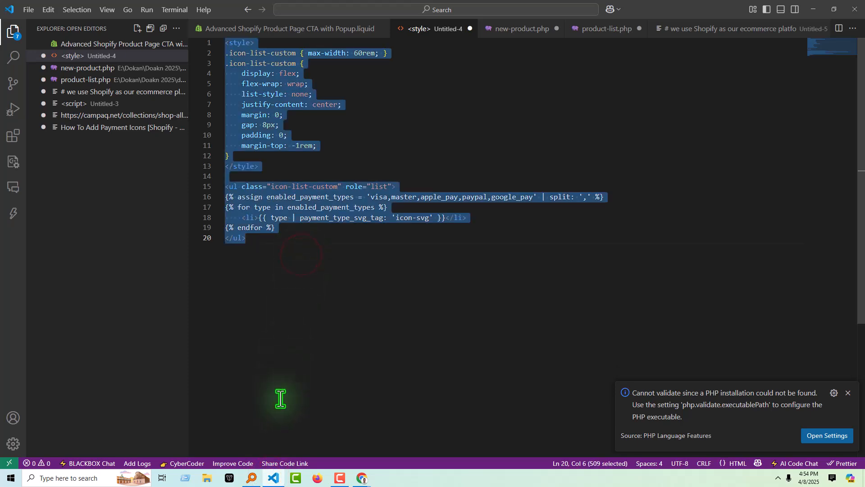
key("alt+Tab")
left_click(757, 130)
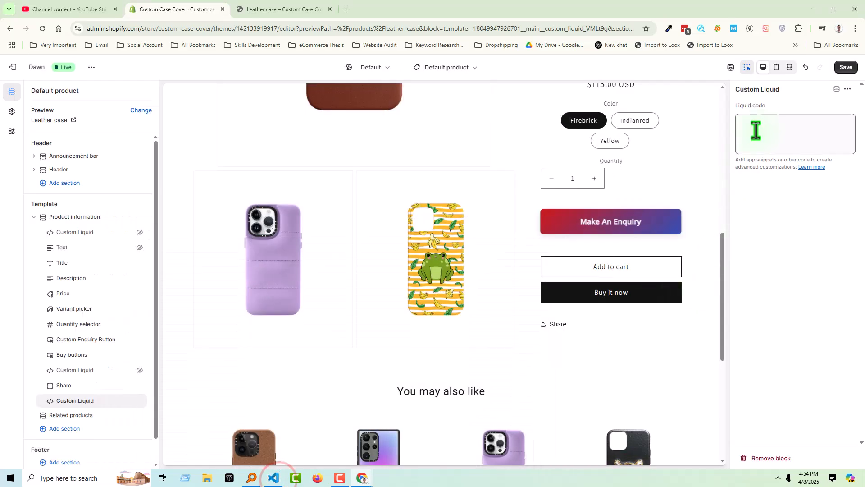
Search Google for ecommercethesis in a new browser tab
left_click(347, 8)
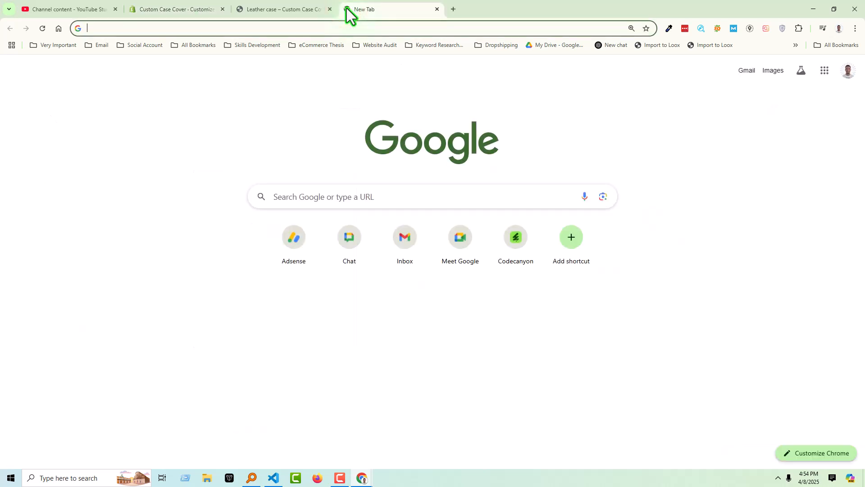
type("eco")
key("Right")
key("BackSpace")
key("BackSpace")
key("BackSpace")
key("BackSpace")
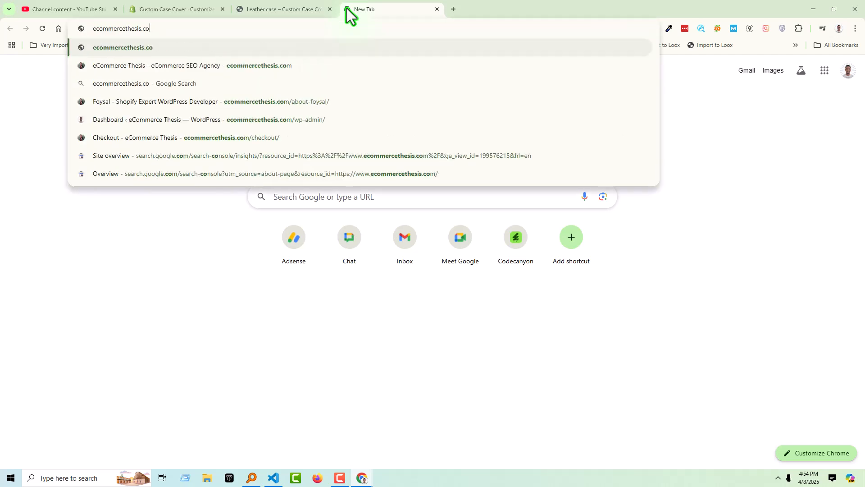
key("Return")
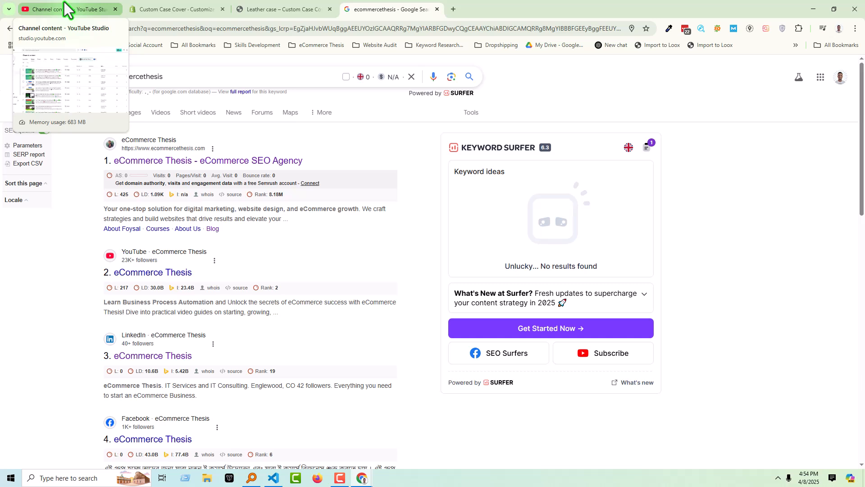
Return to the theme editor, paste the payment icon code into the Custom Liquid block and save the template
left_click(163, 8)
right_click(780, 139)
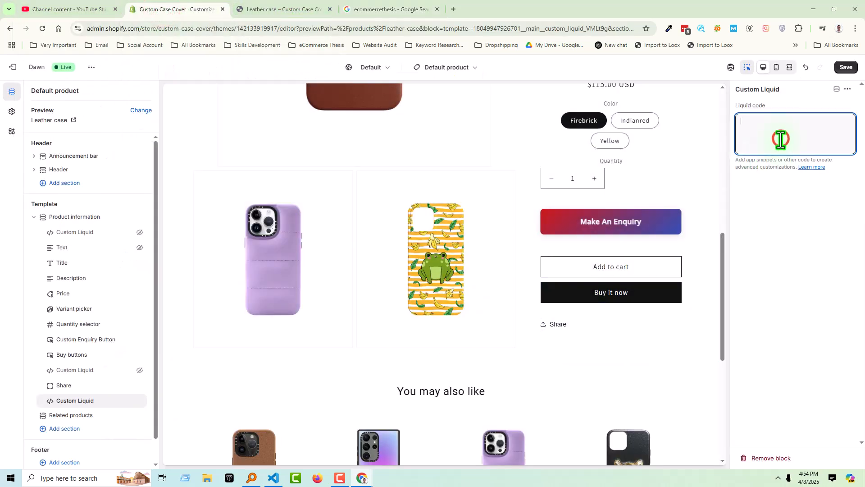
left_click(696, 230)
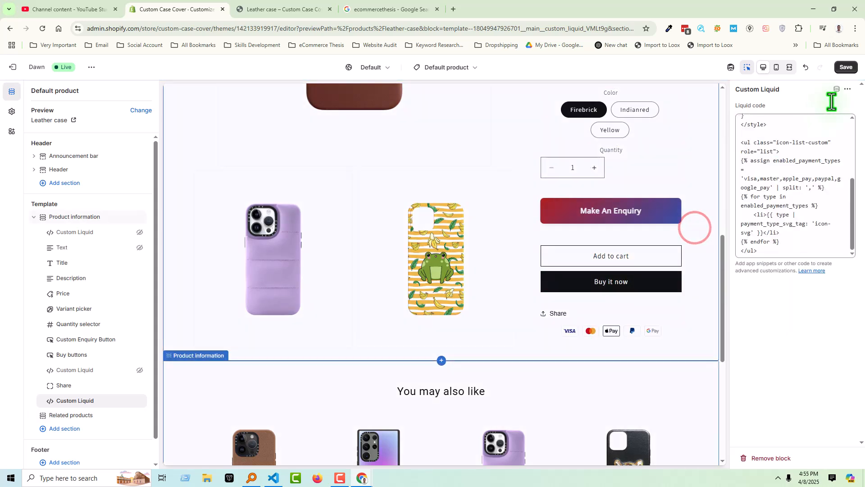
left_click(846, 68)
Reload the Leather case storefront page and check the payment icons near the Share link
left_click(289, 10)
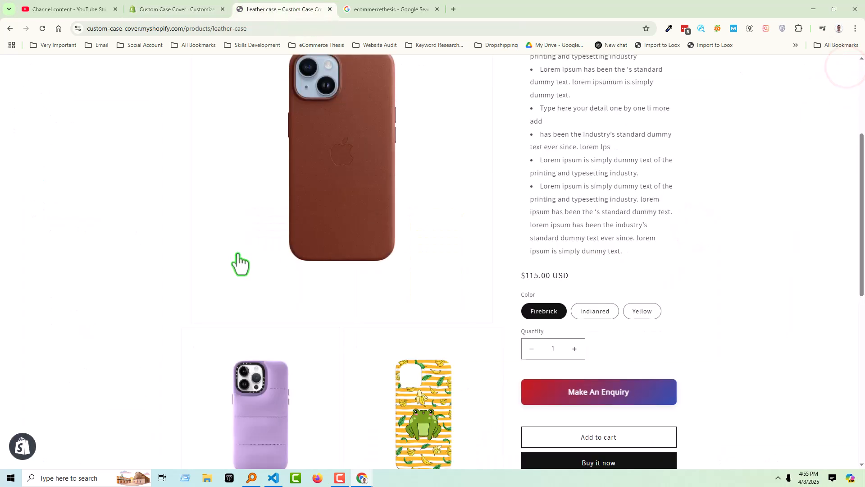
right_click(169, 263)
scroll(622, 202, "down", 7)
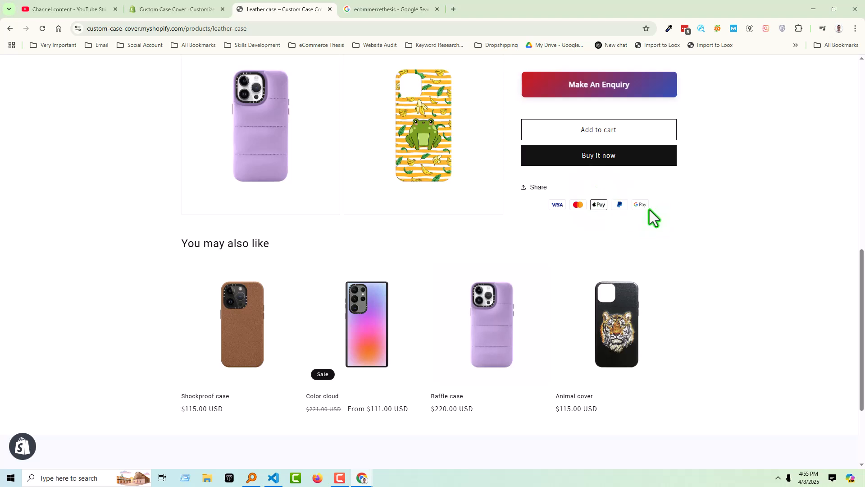
Move the payment icons' Custom Liquid block above the Share block in the theme editor and save
left_click(155, 9)
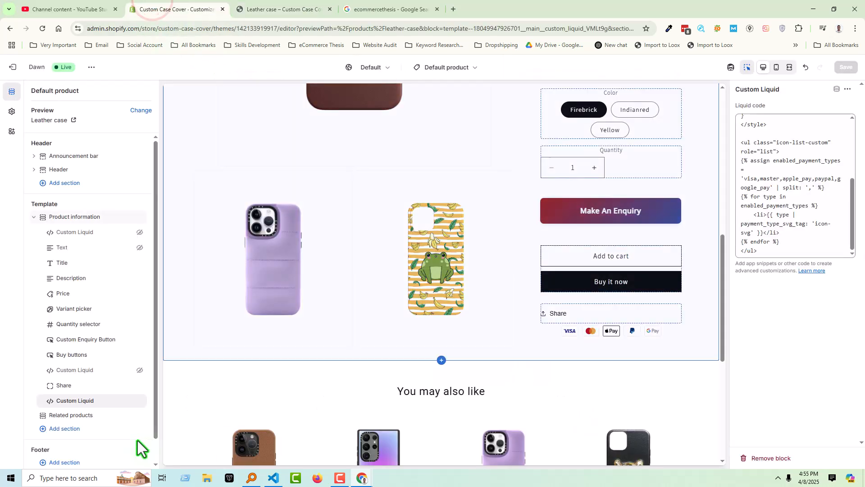
left_click_drag(48, 400, 43, 389)
left_click(845, 67)
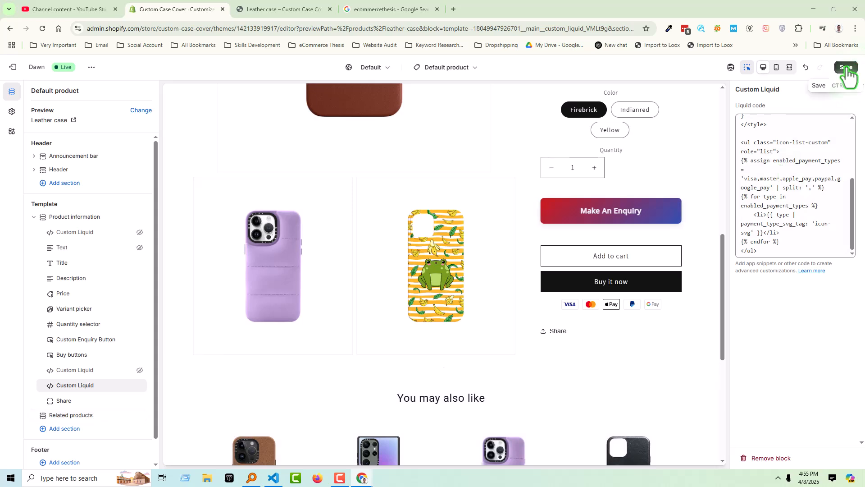
Reload the Leather case storefront page and check the position of the payment icons relative to the Buy it now button
left_click(291, 9)
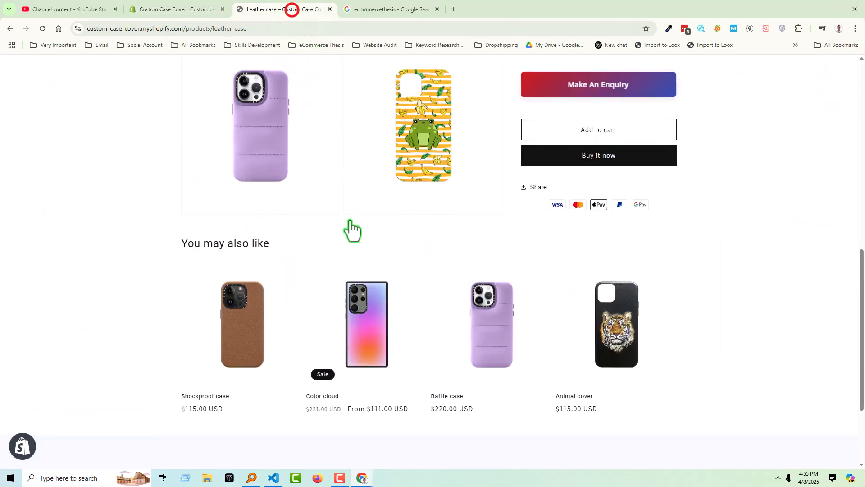
right_click(45, 268)
scroll(616, 252, "up", 2)
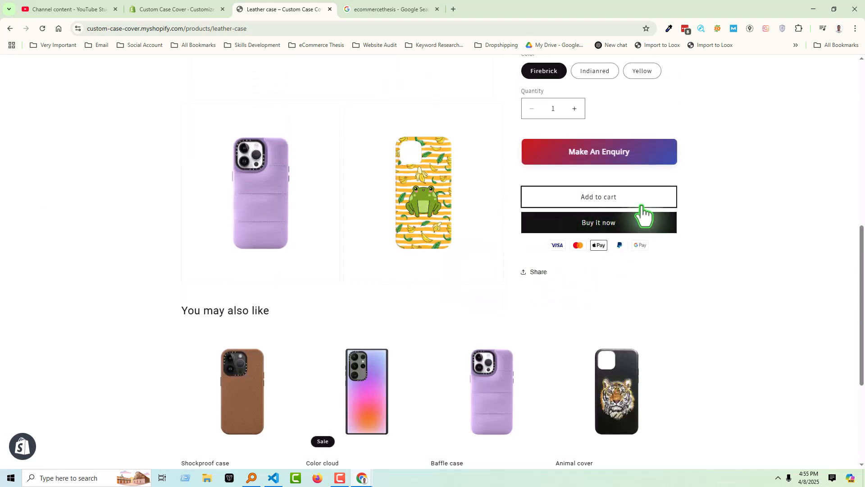
scroll(599, 234, "up", 1)
scroll(586, 217, "down", 2)
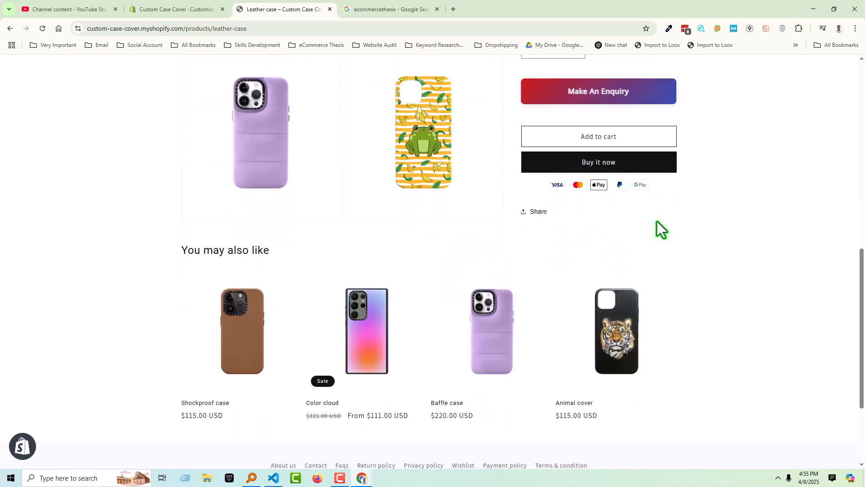
Display the Contact Us enquiry form on the Leather case page once more and close it
scroll(695, 225, "up", 3)
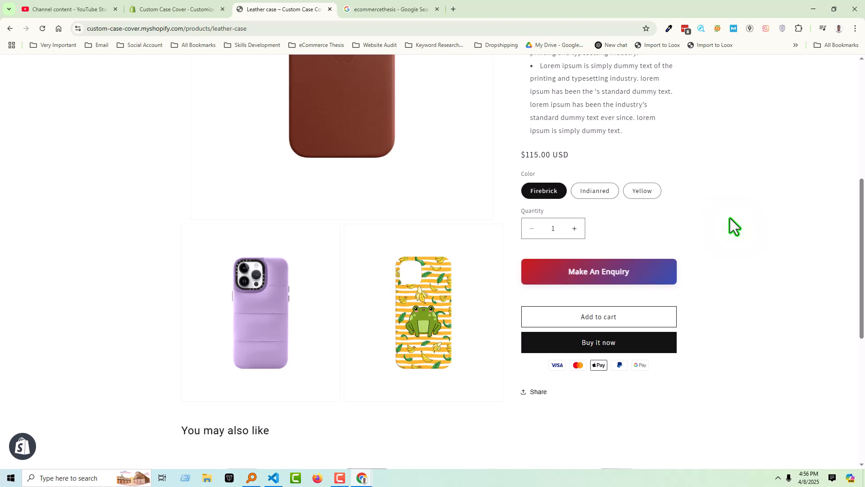
left_click(638, 274)
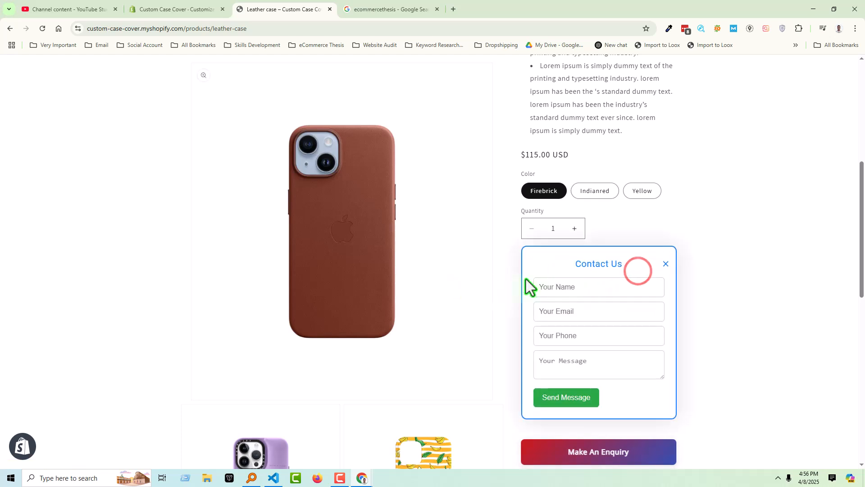
left_click(665, 264)
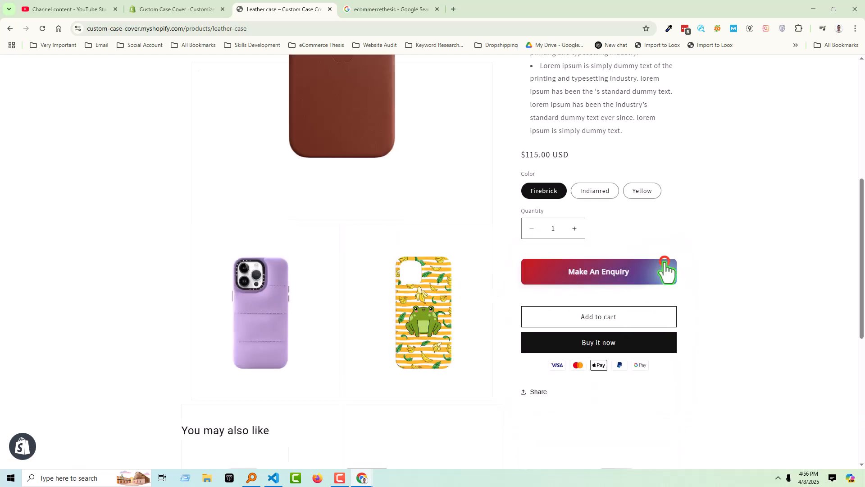